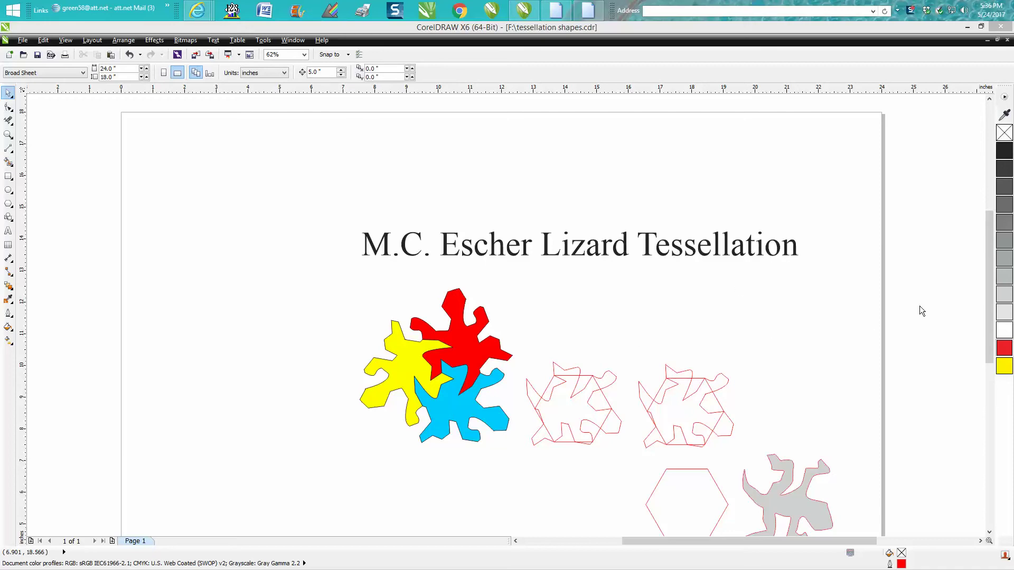
Step: Scroll down to the hexagon and select the grey lizard shape
scroll(920, 306, down, 3)
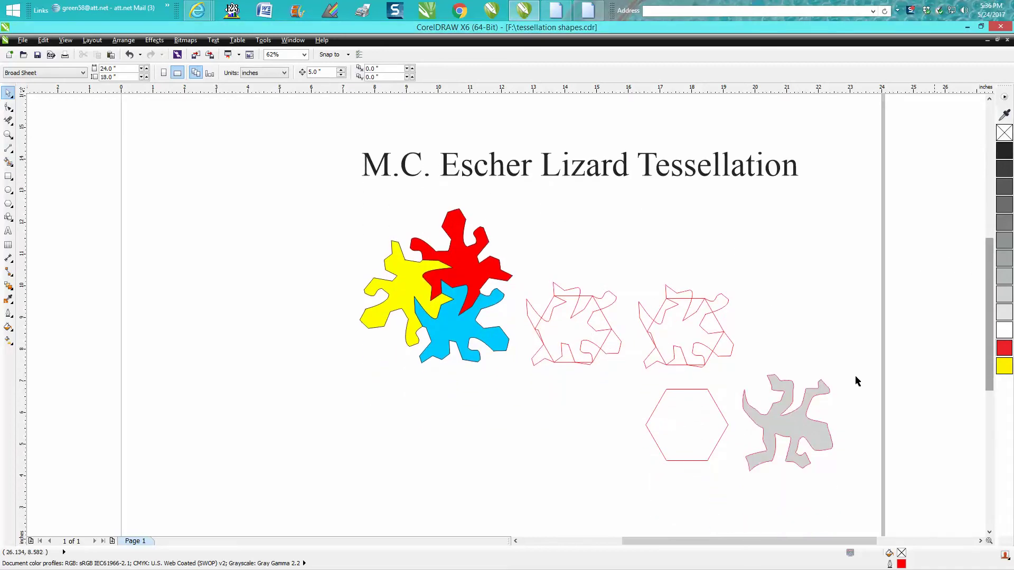
click(797, 418)
Step: Place the grey lizard right of the outlined lizards, then zoom in on them and the hexagon
drag(797, 419, 807, 323)
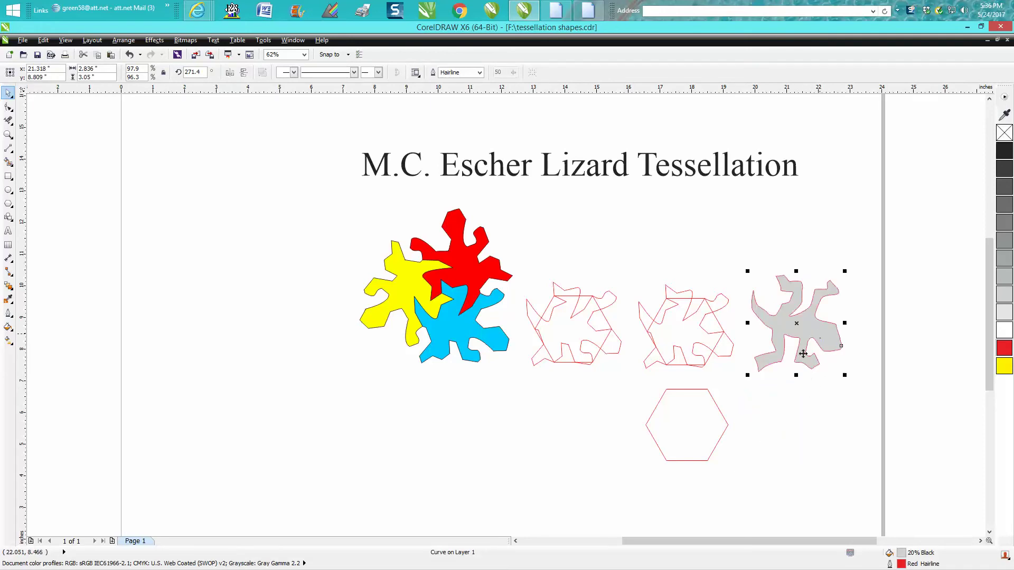
click(716, 406)
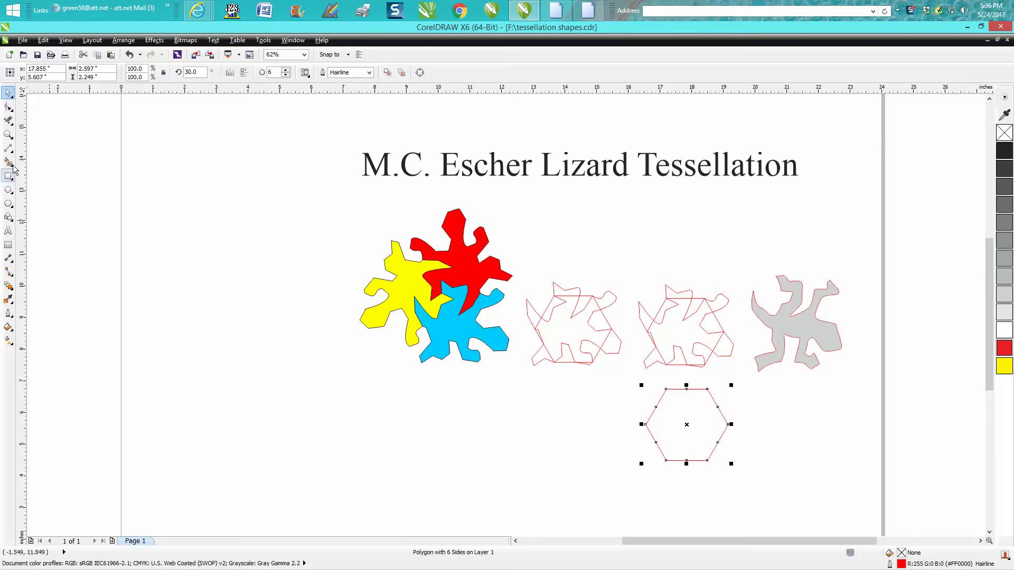
click(8, 134)
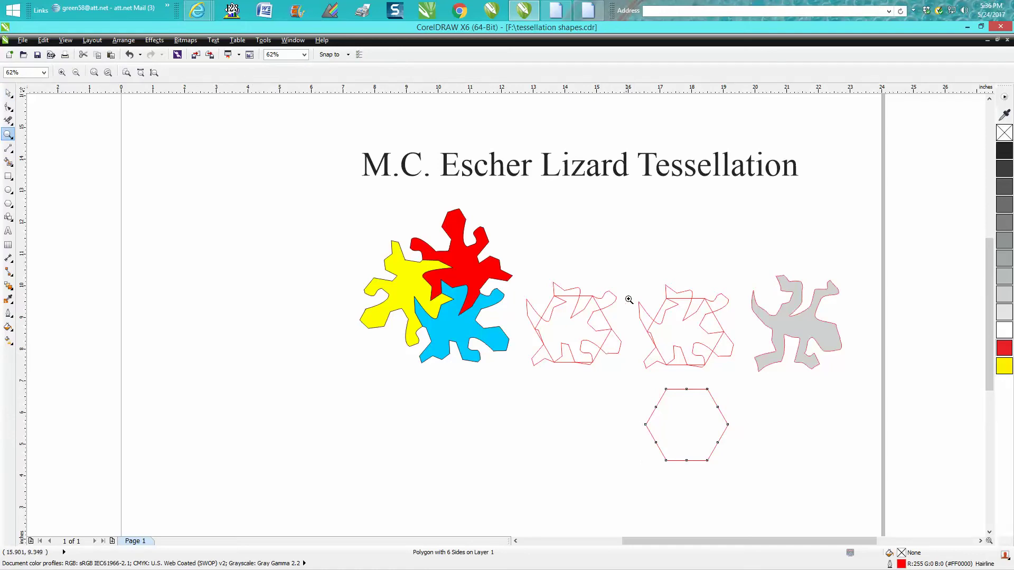
drag(627, 276, 803, 473)
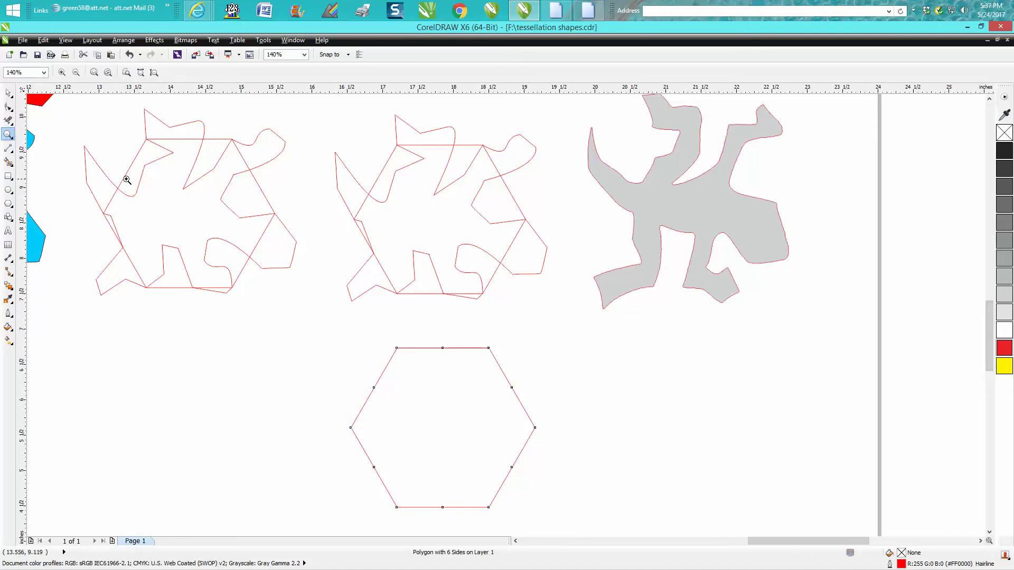
Step: Choose the 2-Point Line tool and delete a trial line drawn from the hexagon's top-right corner
click(14, 154)
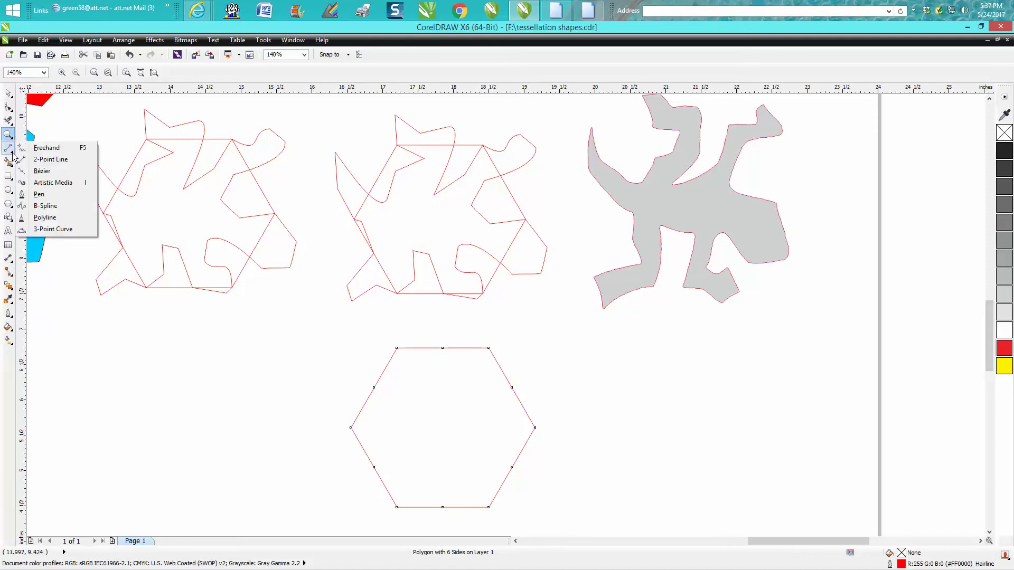
click(45, 160)
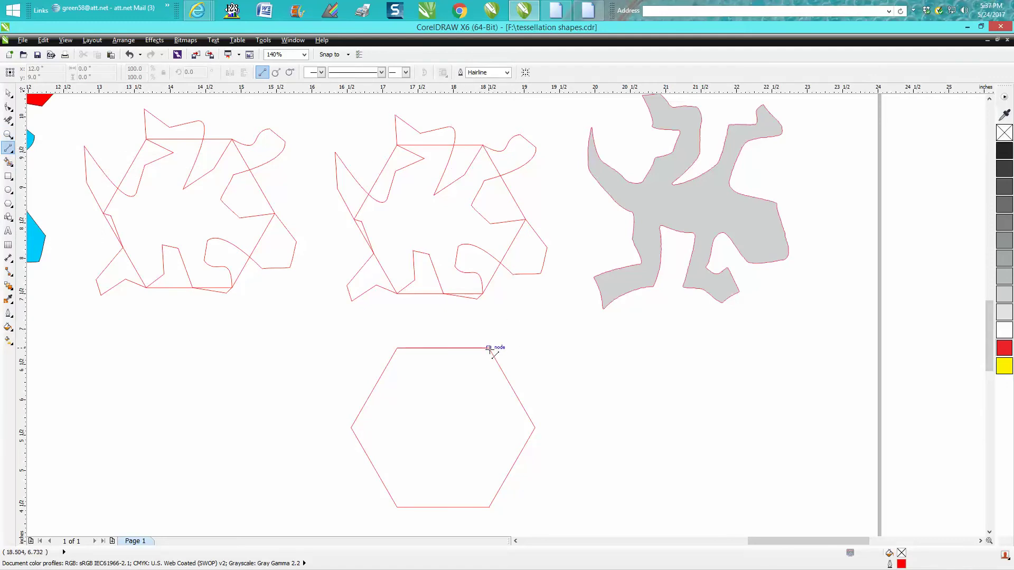
drag(490, 348, 536, 352)
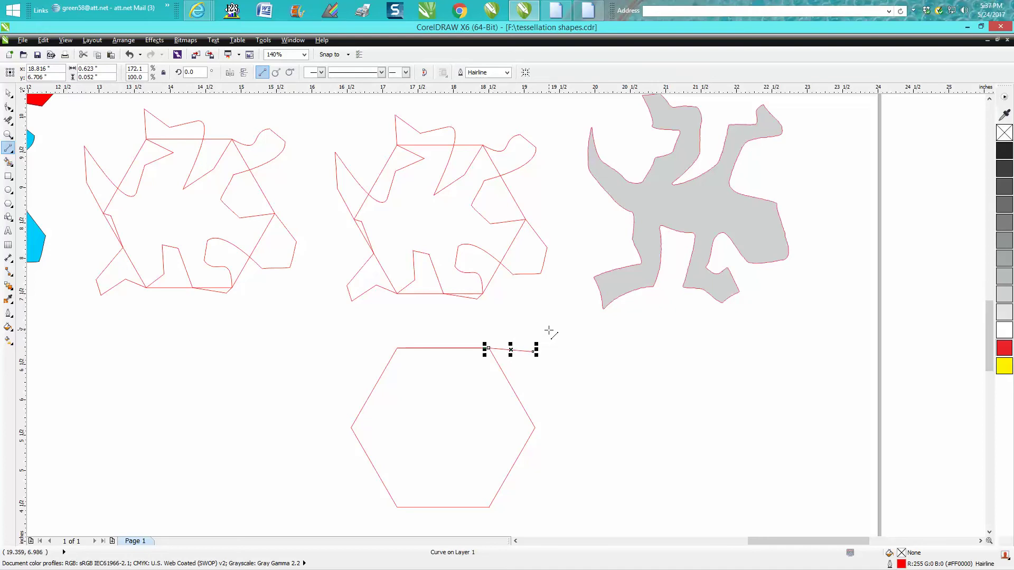
key(Delete)
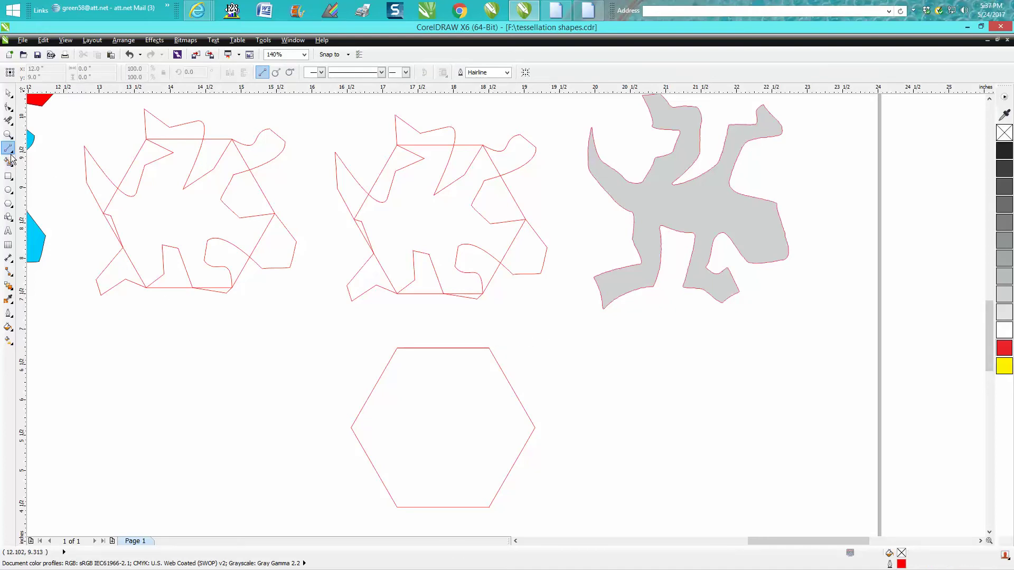
Step: Draw a jagged straight-segment line from the hexagon's top-right corner downward toward its edge
click(13, 155)
click(53, 158)
mouse_move(489, 348)
mouse_down()
mouse_move(515, 349)
mouse_move(525, 335)
mouse_move(544, 350)
mouse_move(487, 387)
mouse_move(483, 413)
mouse_move(502, 418)
mouse_up()
click(501, 418)
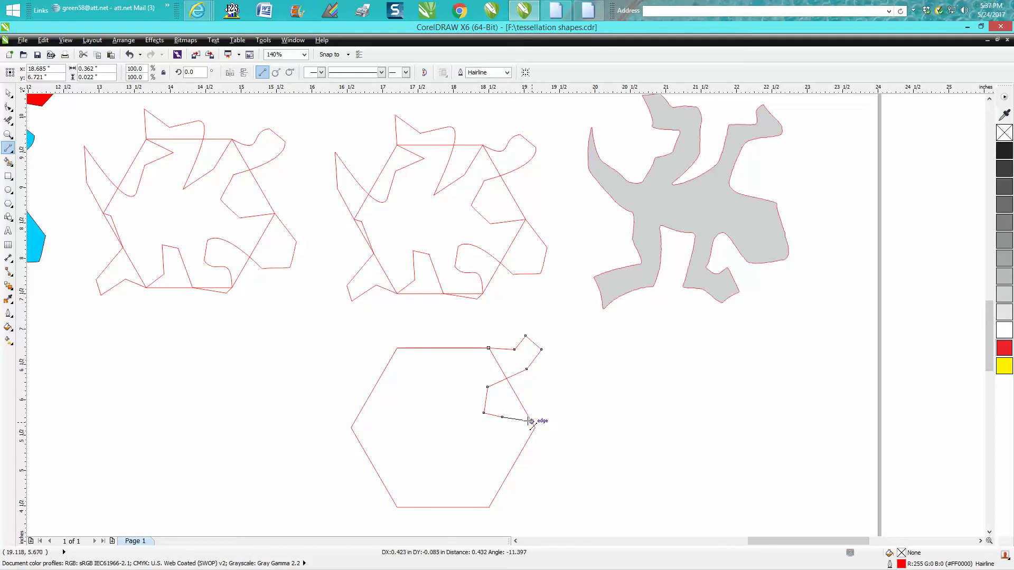
click(520, 417)
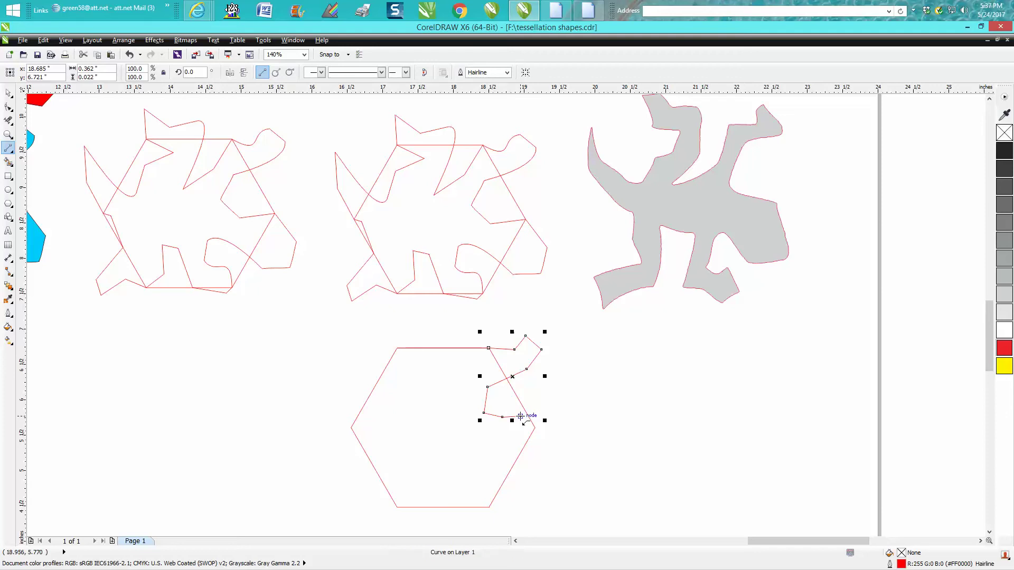
Step: End the jagged line on the hexagon's right corner and copy it
double_click(535, 427)
click(8, 93)
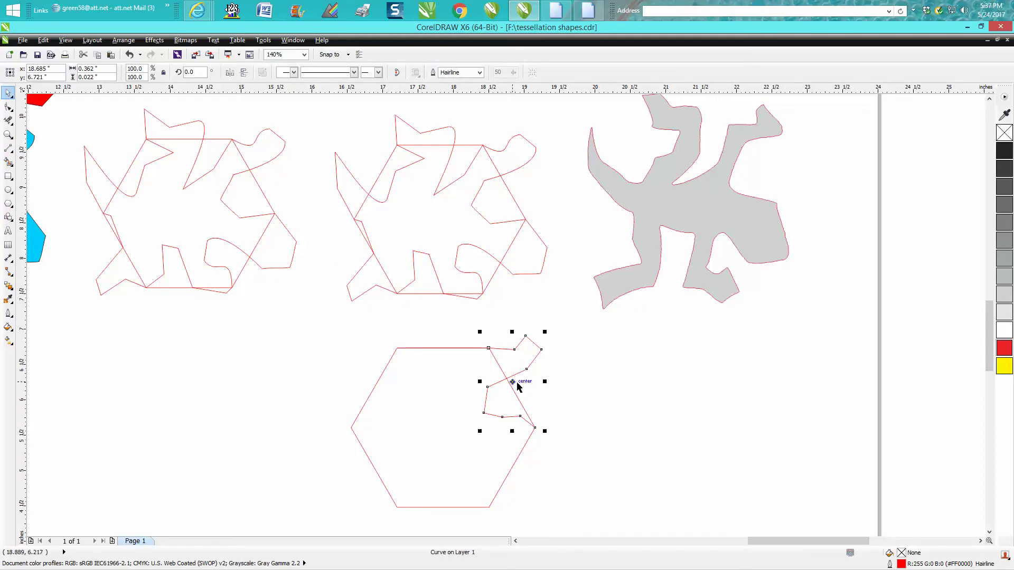
key(ctrl+c)
Step: Test-rotate the line 120° about its bottom-right node, then undo the rotation
click(513, 382)
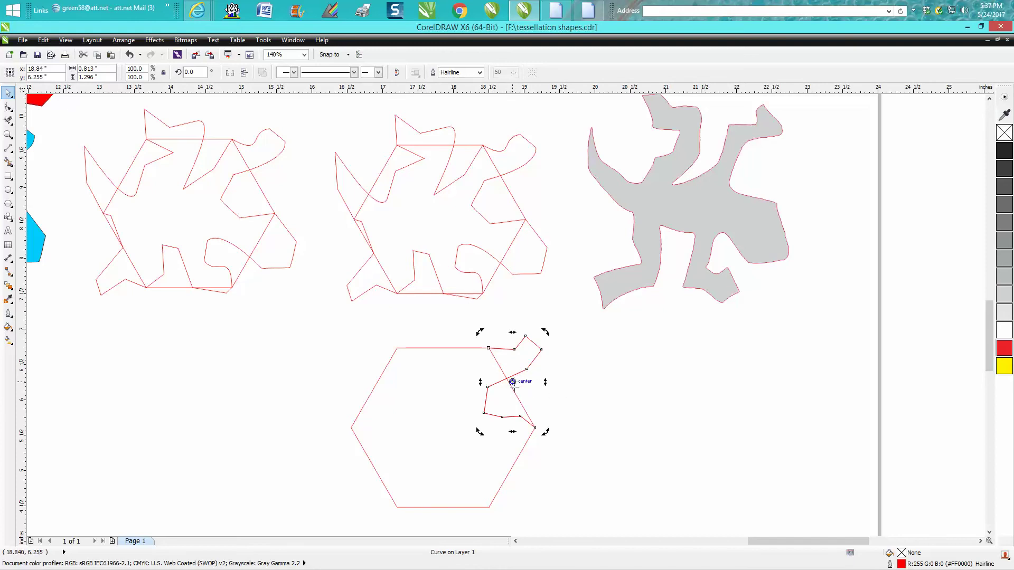
drag(512, 382, 535, 428)
double_click(197, 73)
text(120)
key(Return)
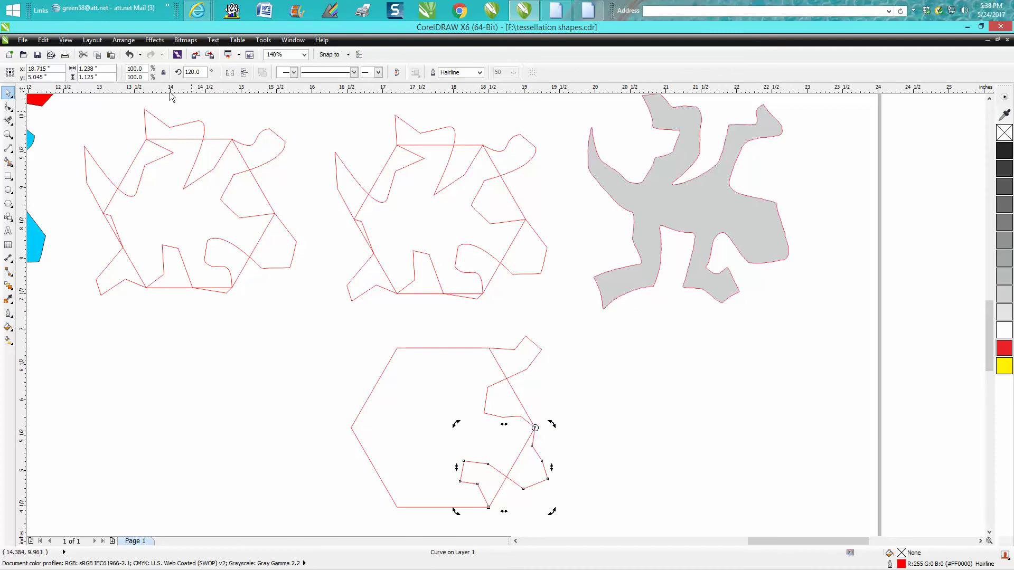
click(129, 55)
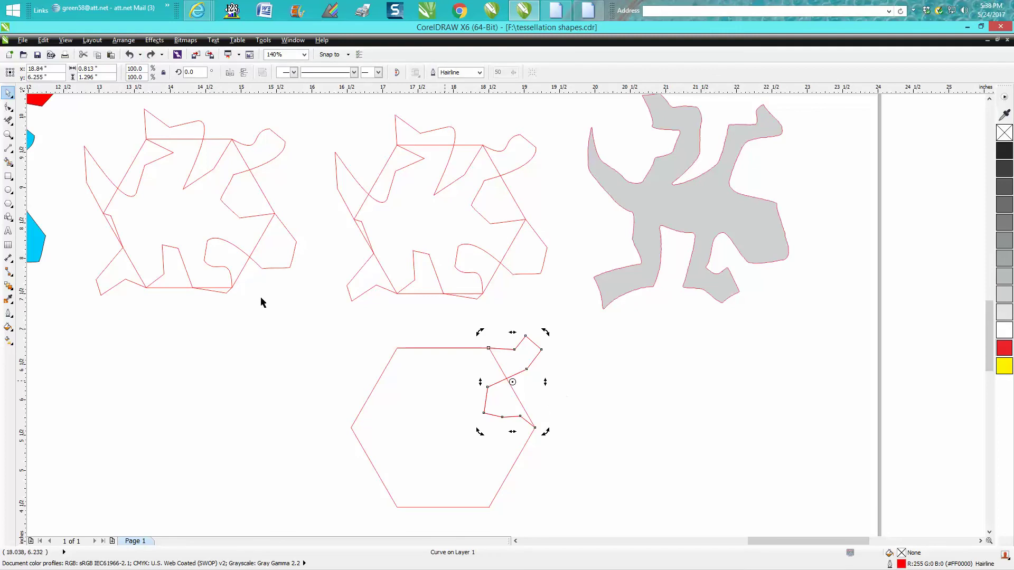
Step: Zoom in closely and nudge the node near the line's lower end slightly upward
click(8, 134)
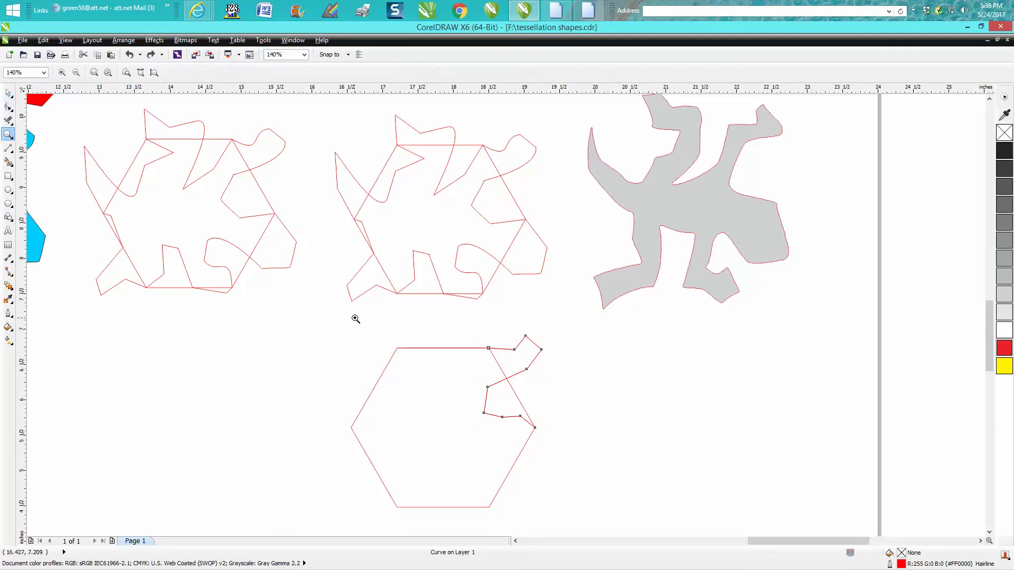
drag(461, 329, 659, 479)
click(8, 107)
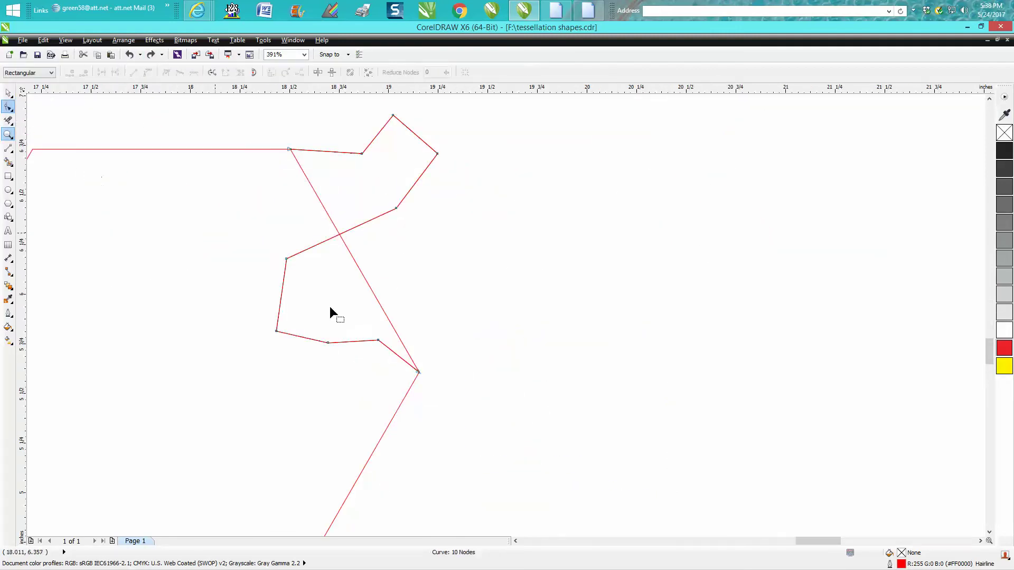
double_click(378, 340)
click(129, 54)
click(378, 340)
drag(375, 352, 376, 339)
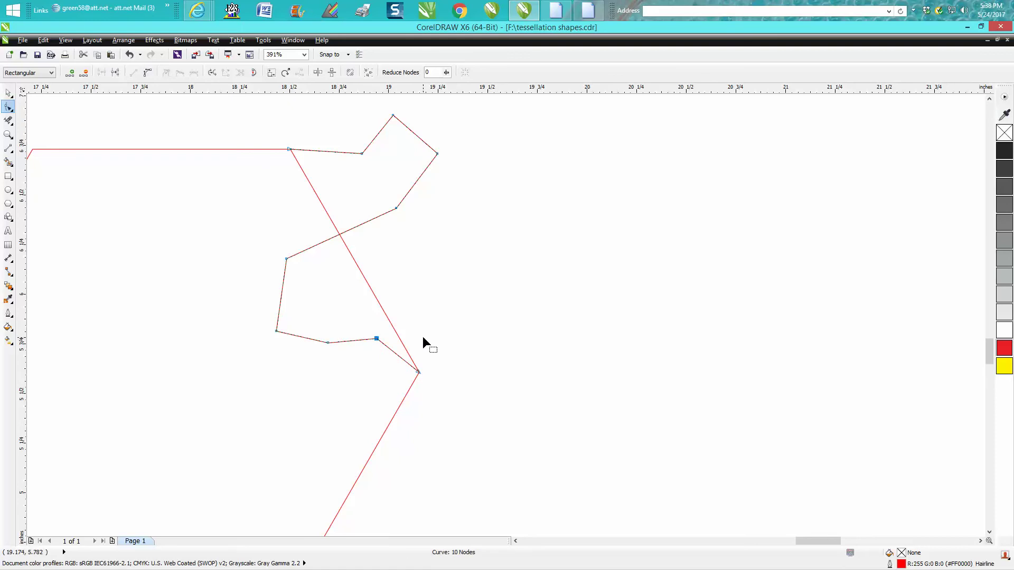
Step: Zoom back out to frame the hexagon and its jagged line
scroll(404, 272, down, 3)
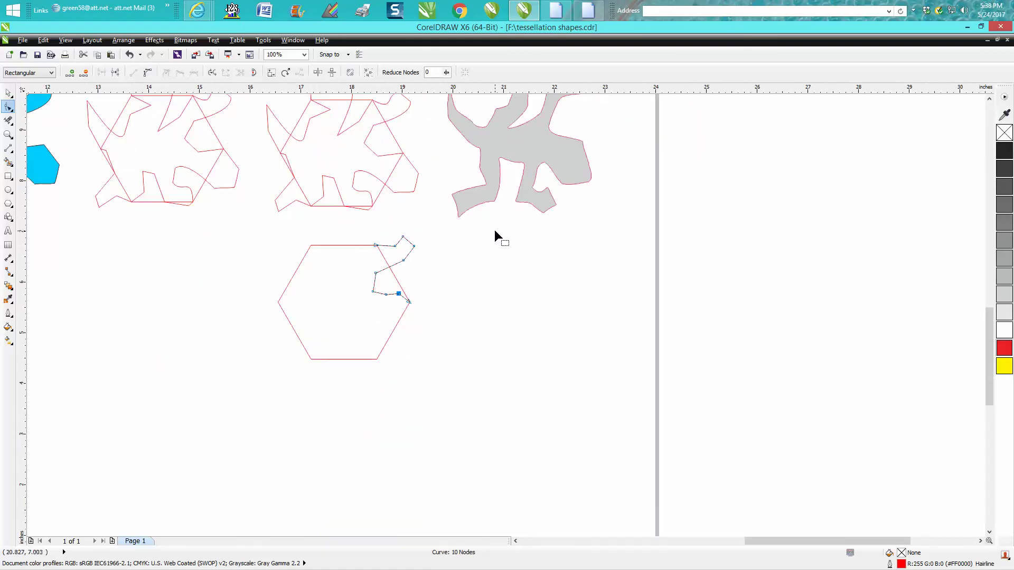
scroll(494, 230, down, 2)
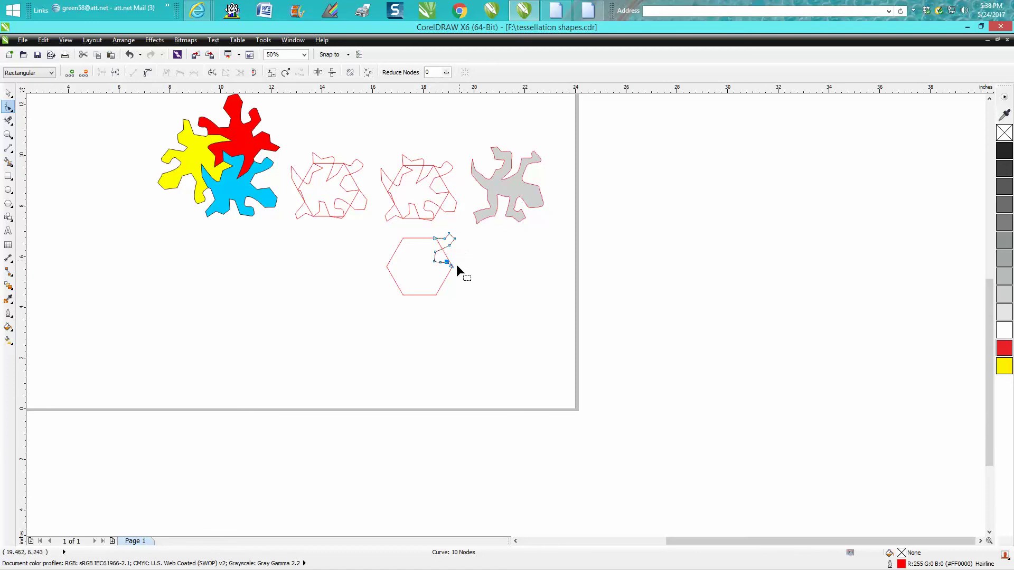
click(8, 134)
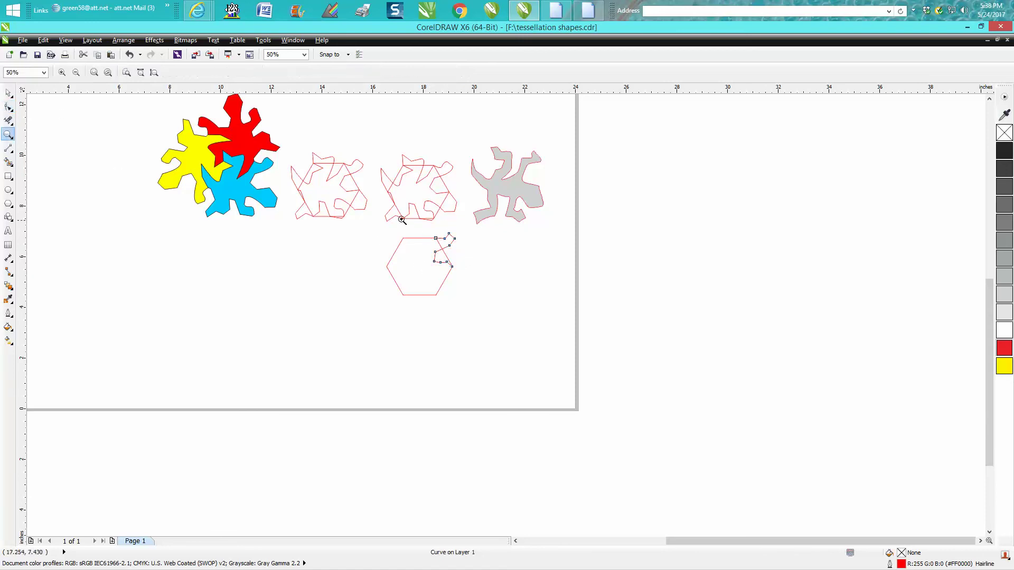
drag(402, 220, 500, 299)
key(space)
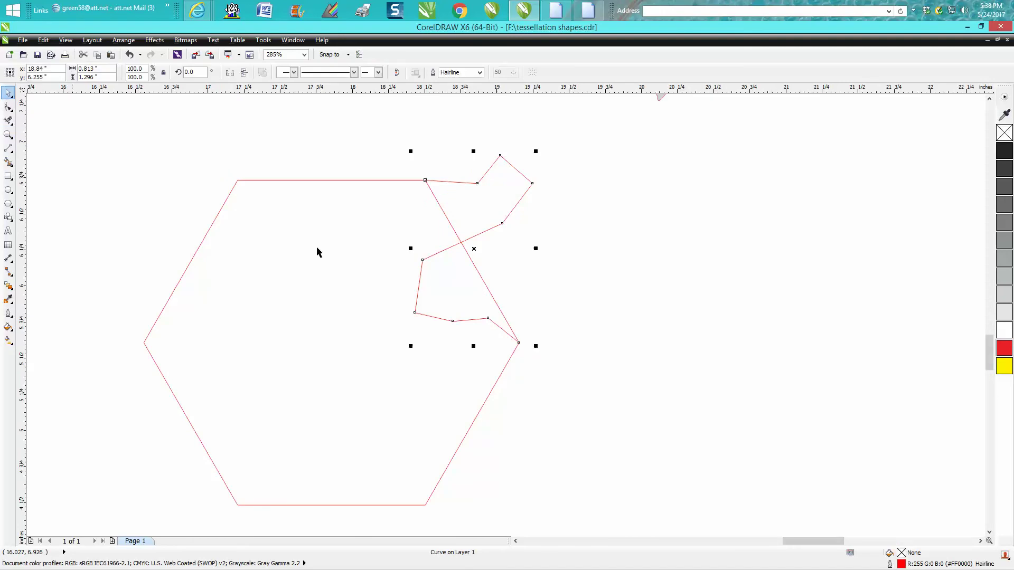
Step: Remove one node from the jagged line and add a node that bends its lower segment
click(285, 255)
key(F10)
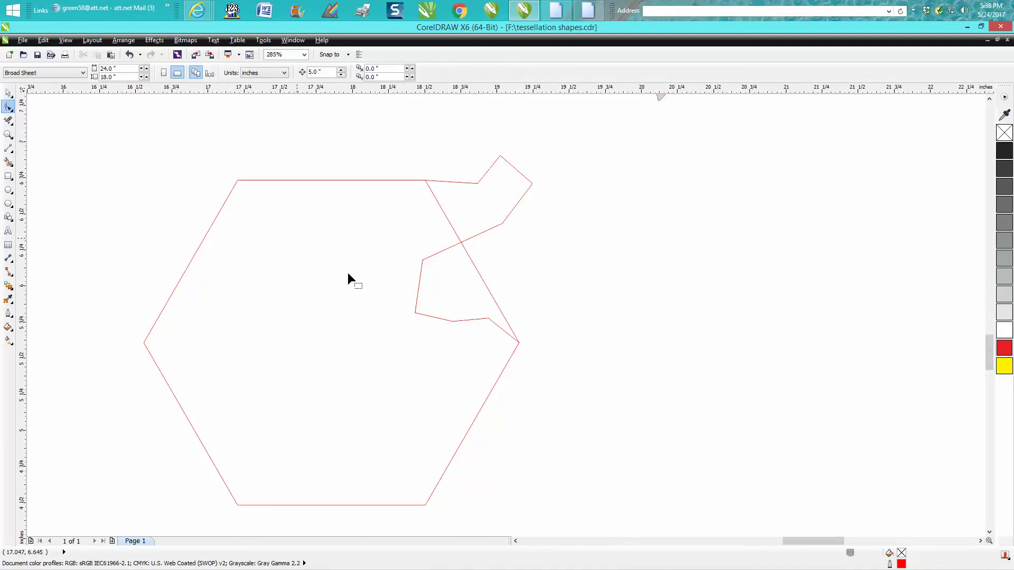
click(489, 317)
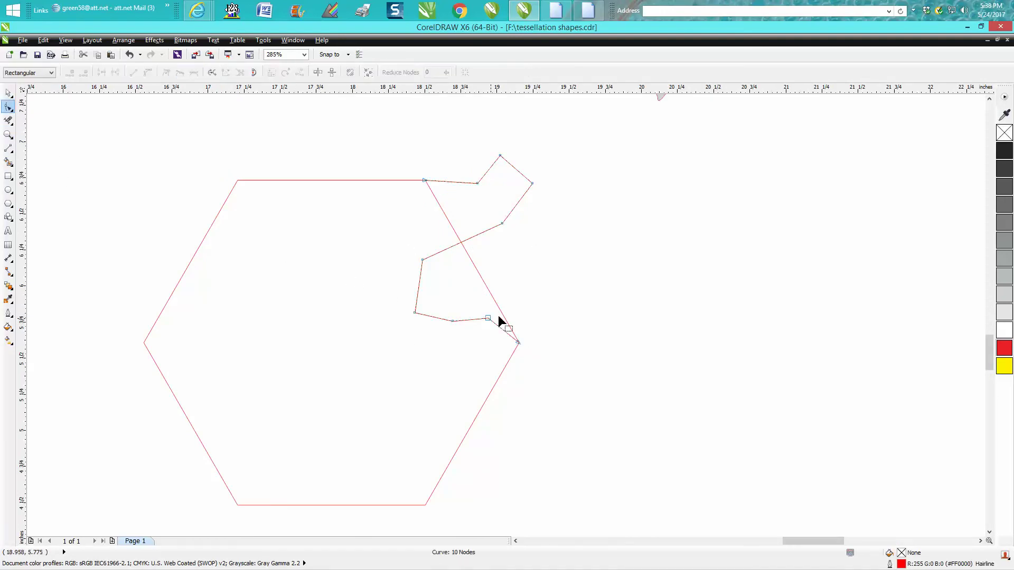
key(Delete)
double_click(453, 321)
drag(453, 322, 442, 326)
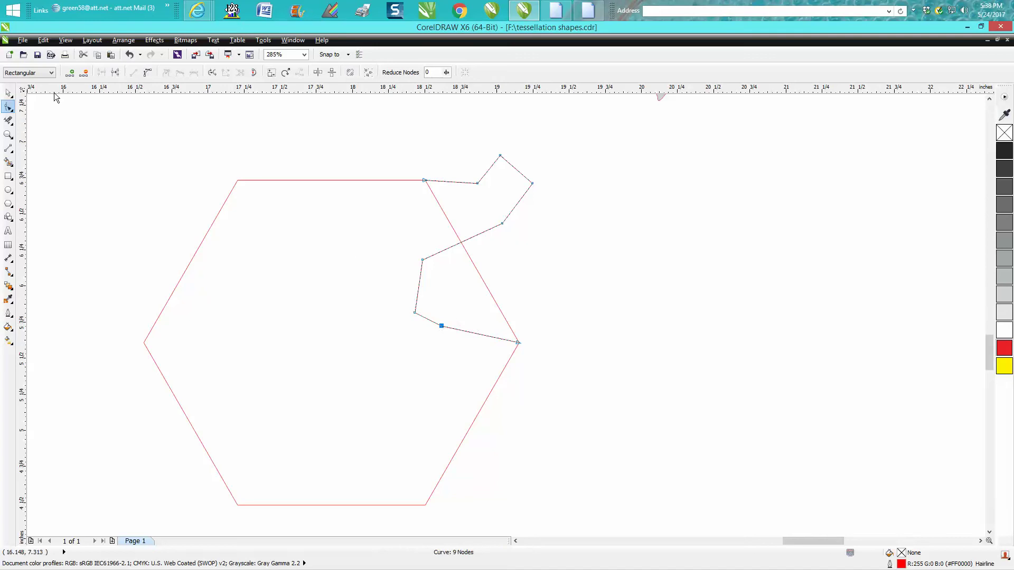
Step: Rotate the edge curve 120° about the hexagon's lower-right node to form the lower-right edge
click(8, 93)
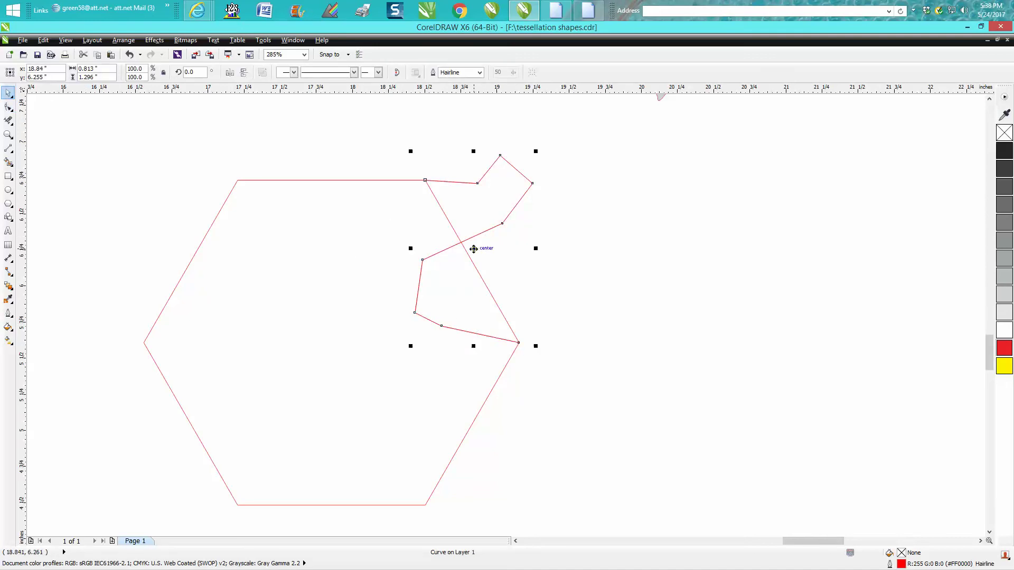
click(475, 245)
drag(474, 249, 519, 335)
click(191, 72)
text(120)
key(Return)
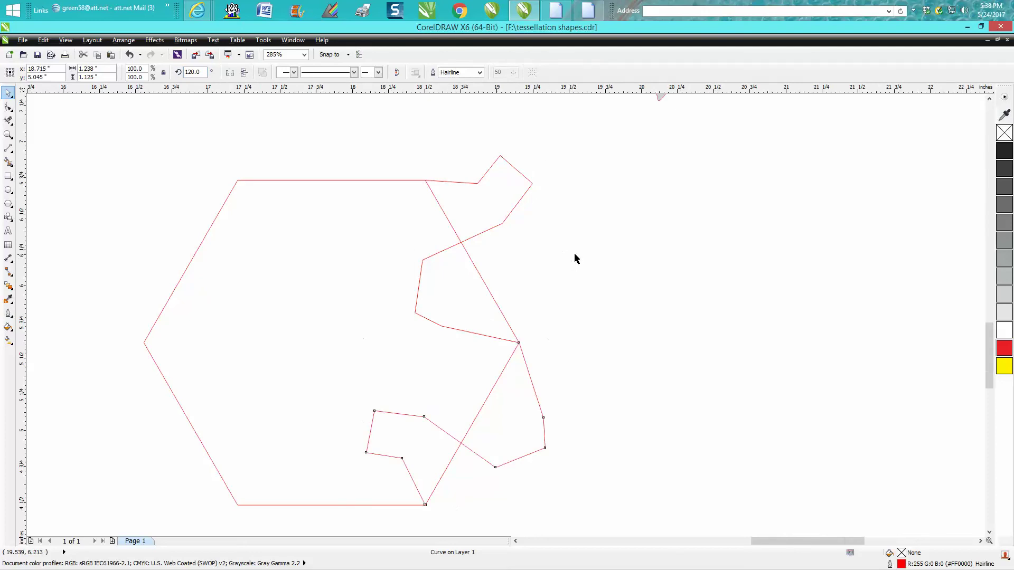
scroll(575, 258, down, 4)
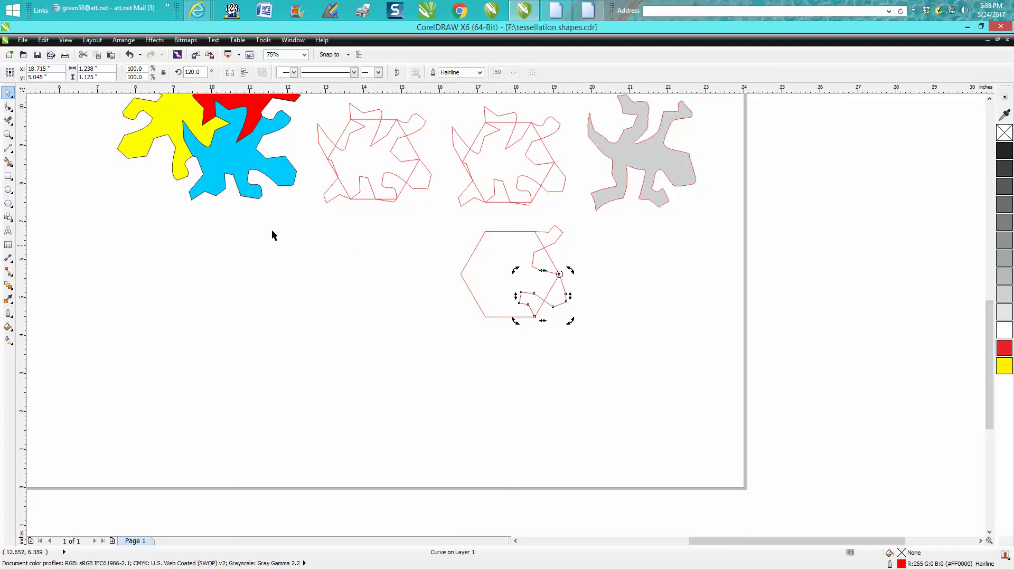
Step: Shift the hexagon group right, drop the grey lizard onto it, and align the hexagon beneath
drag(450, 219, 623, 338)
drag(514, 271, 643, 287)
click(653, 175)
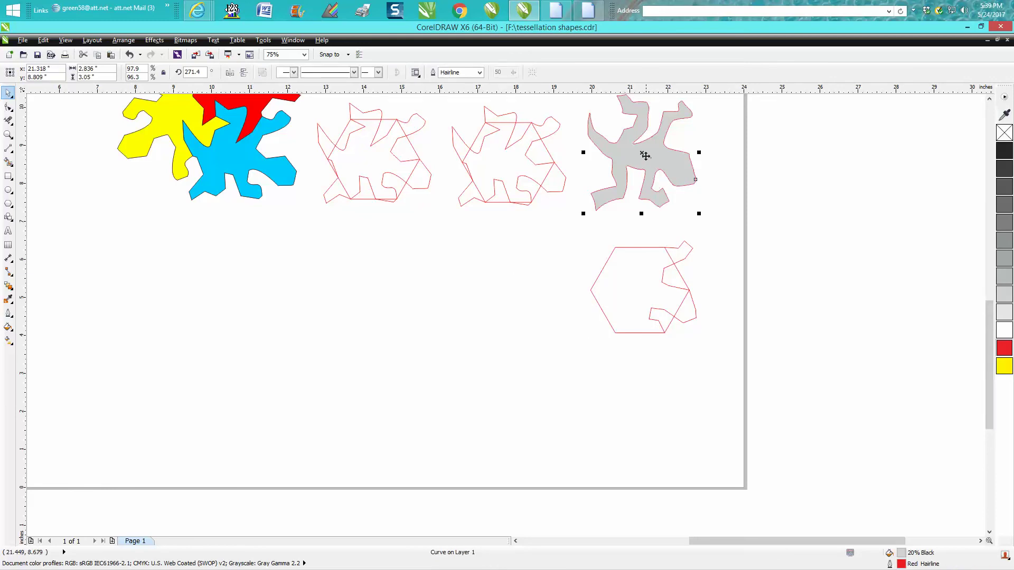
drag(645, 153, 644, 290)
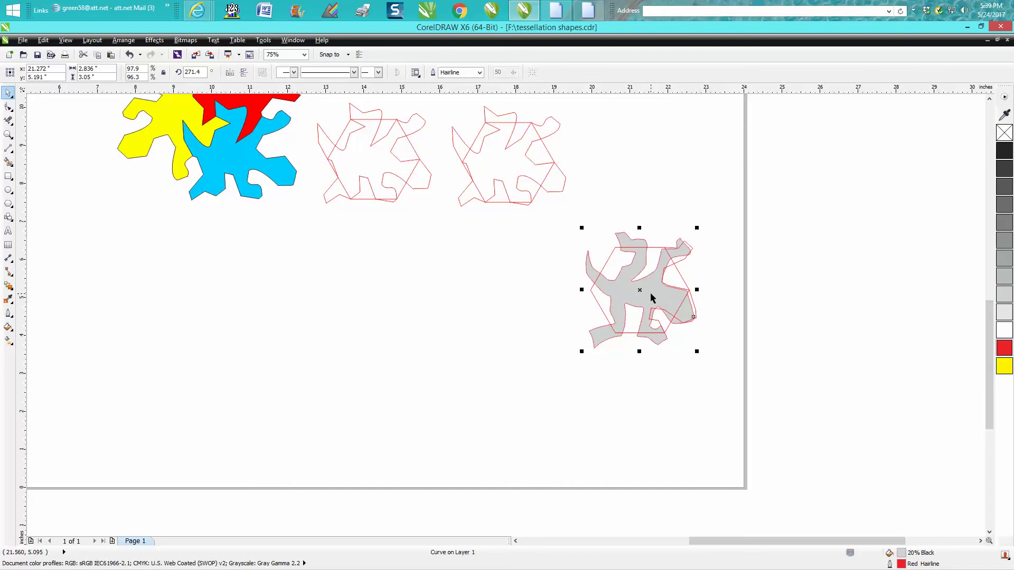
alt+click(651, 291)
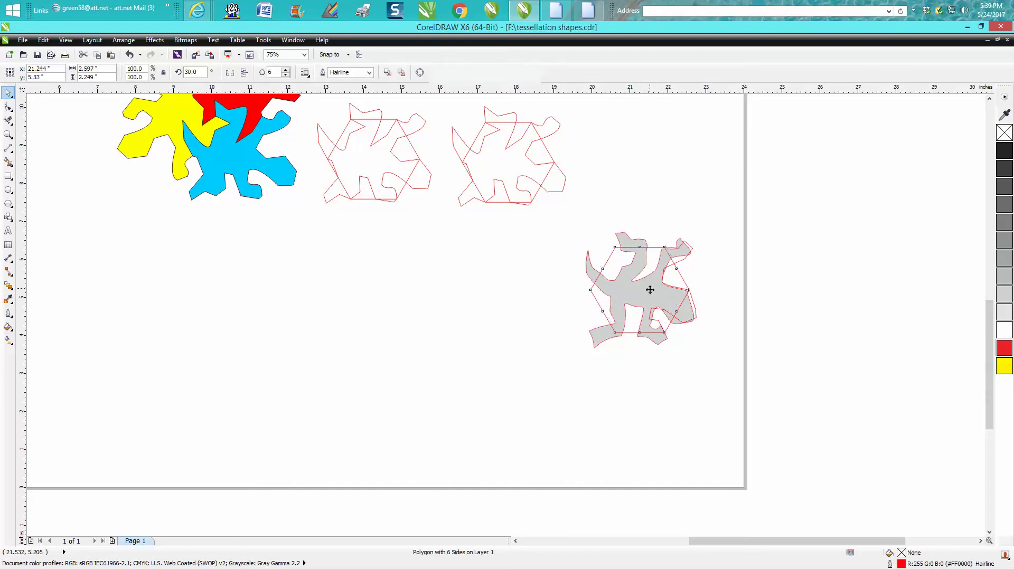
drag(649, 283, 653, 312)
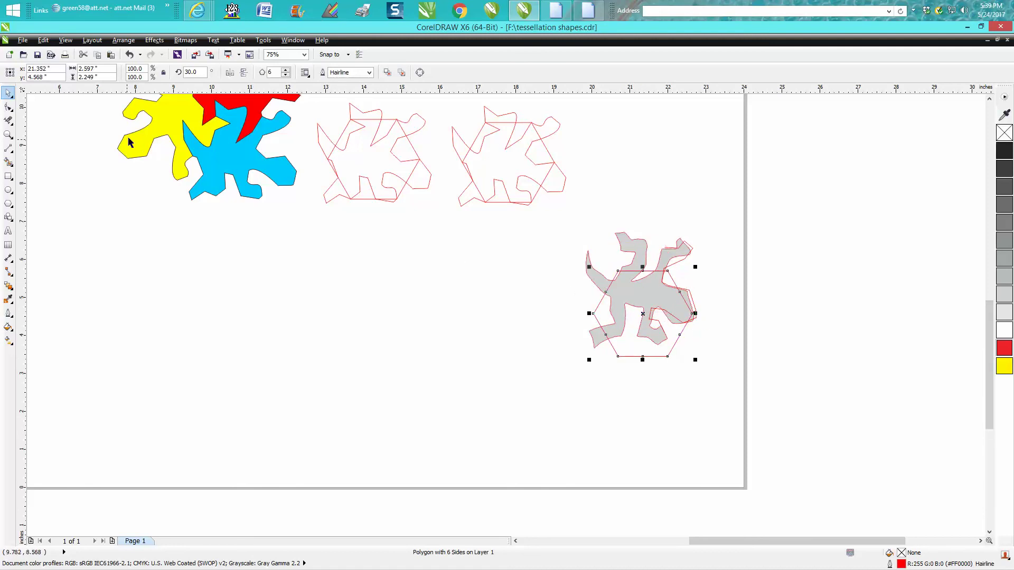
click(7, 135)
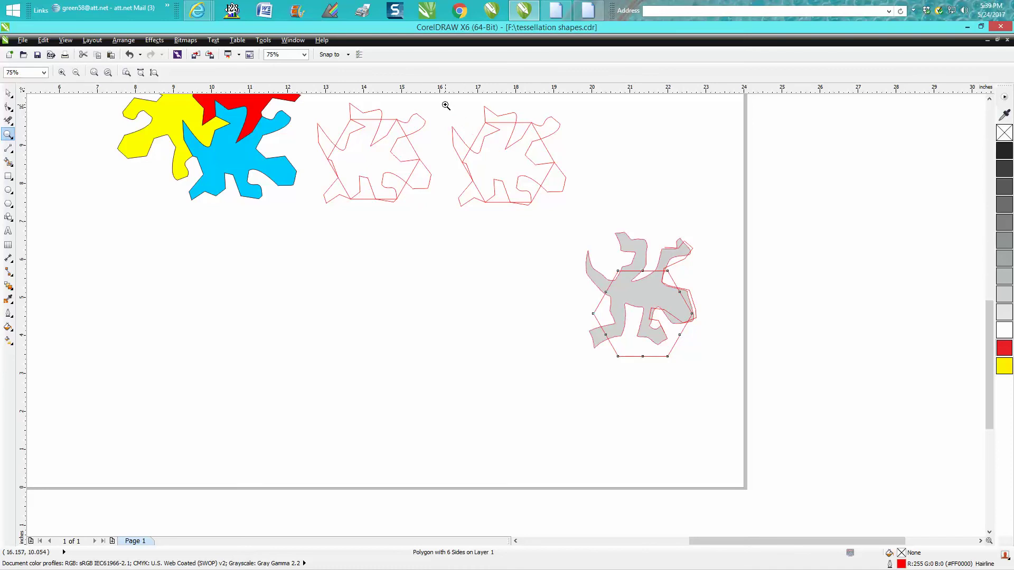
Step: Zoom in on the middle red outline and delete the curved piece along its top edge
drag(446, 104, 602, 235)
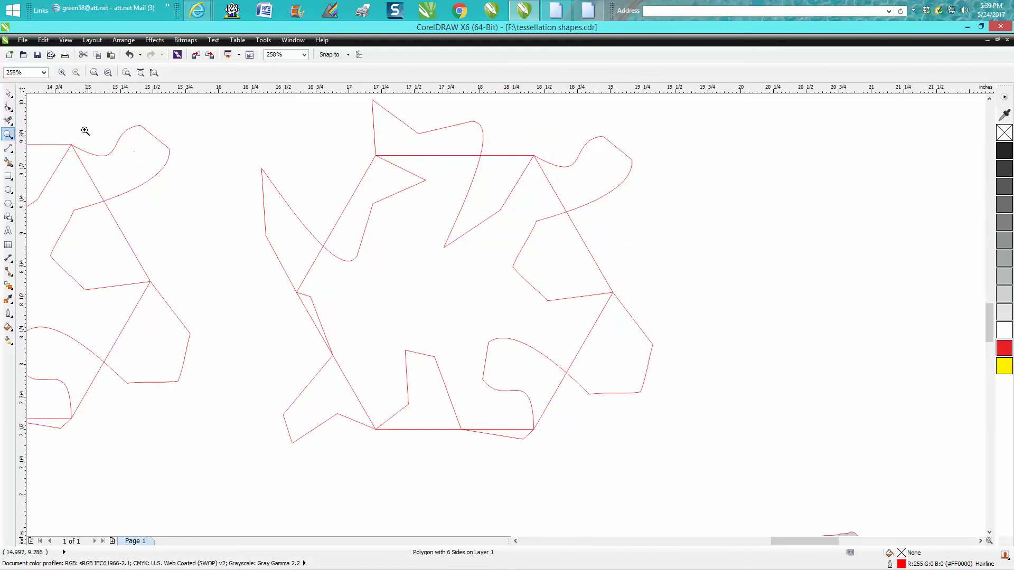
click(7, 93)
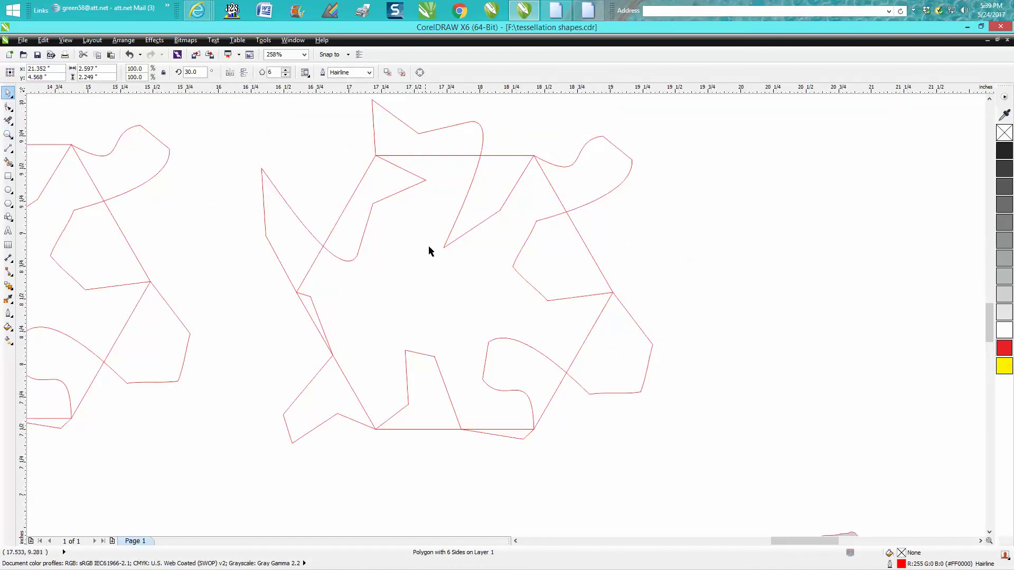
click(411, 352)
click(455, 129)
key(Delete)
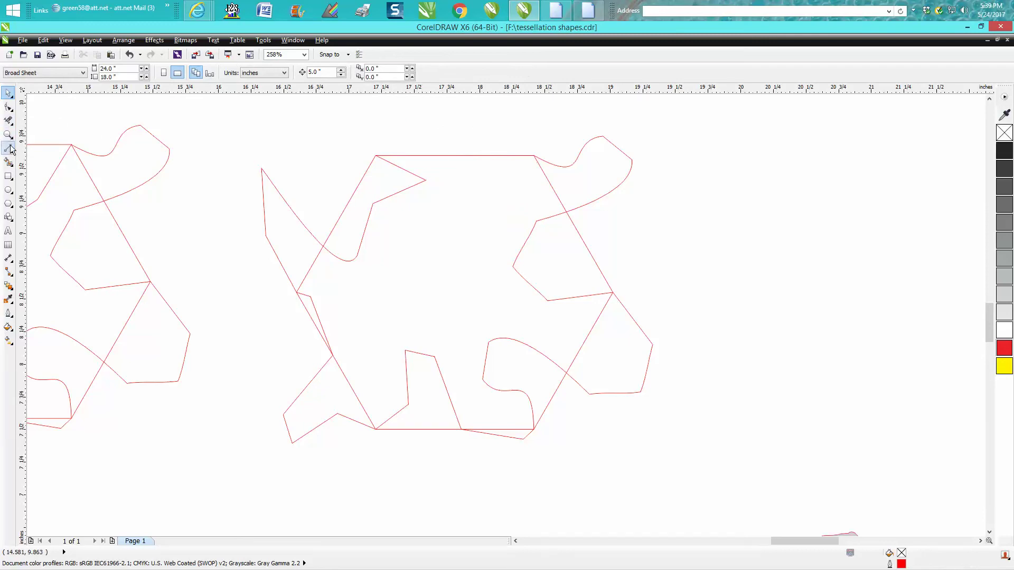
Step: Pull the upper-left edge piece's corner node up and to the left
click(8, 107)
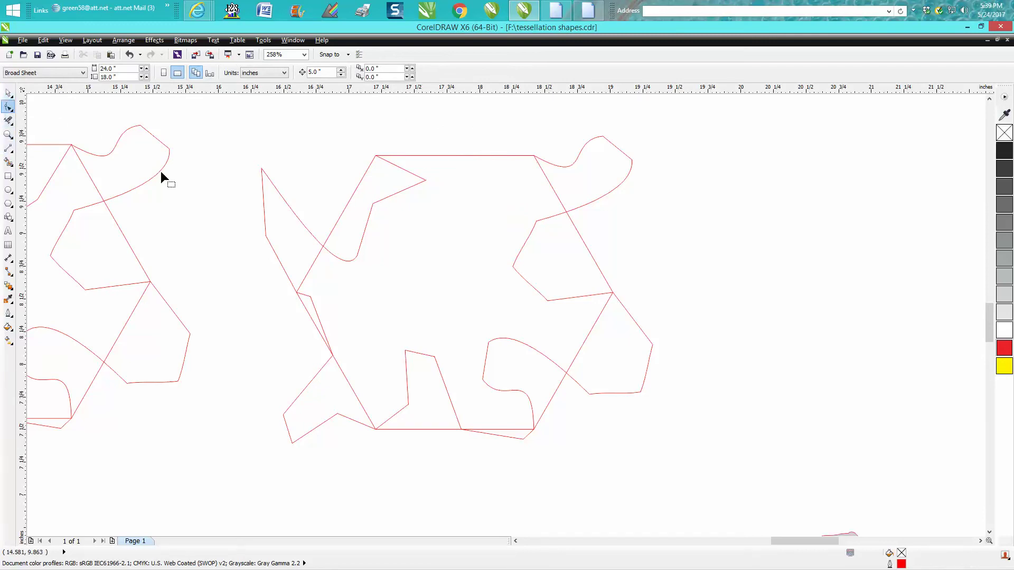
click(369, 203)
drag(372, 203, 365, 197)
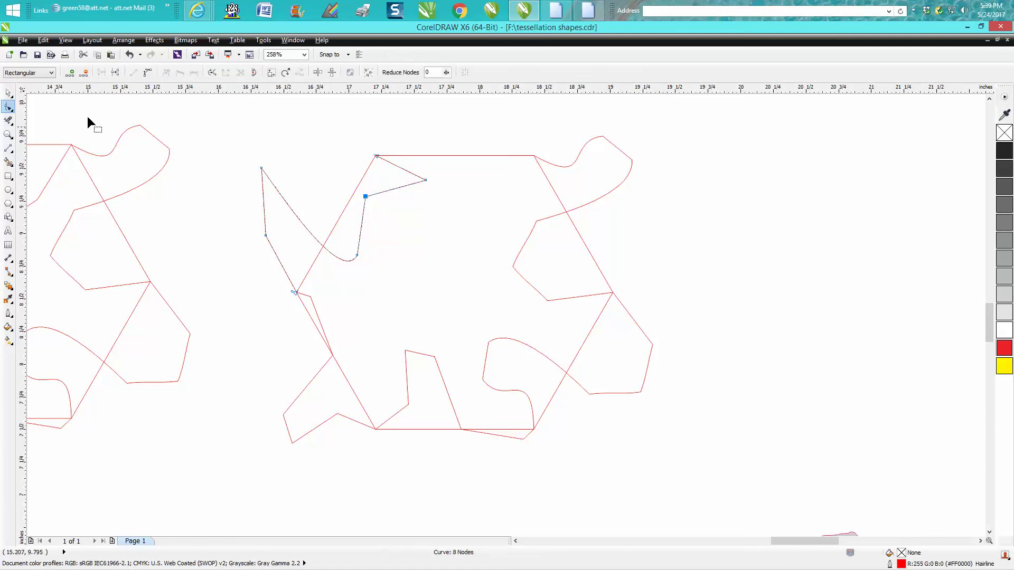
Step: Rotate the upper-left edge piece 120° so it forms the middle outline's top edge
click(9, 93)
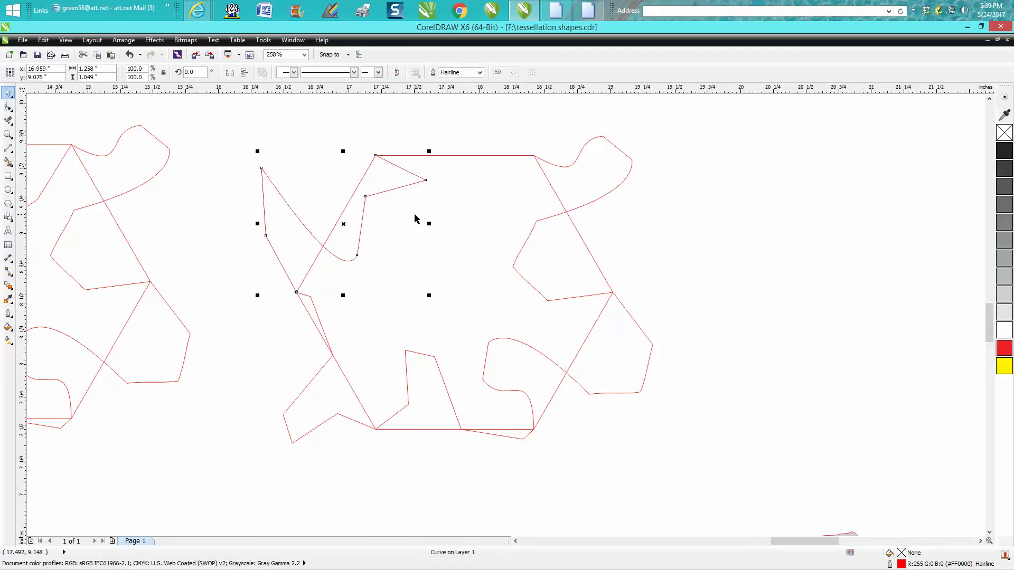
click(341, 224)
click(202, 73)
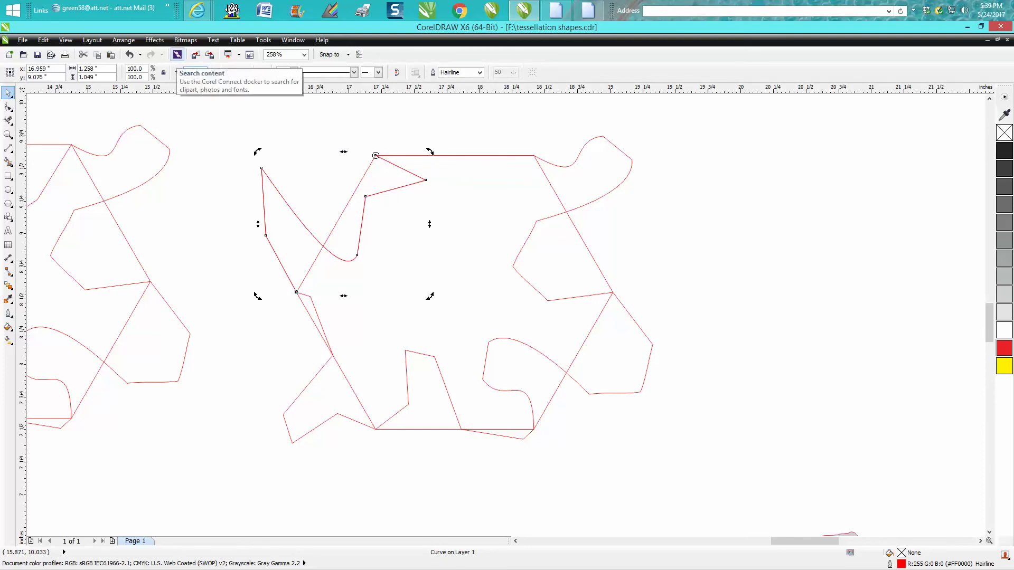
text(120)
key(Return)
click(690, 257)
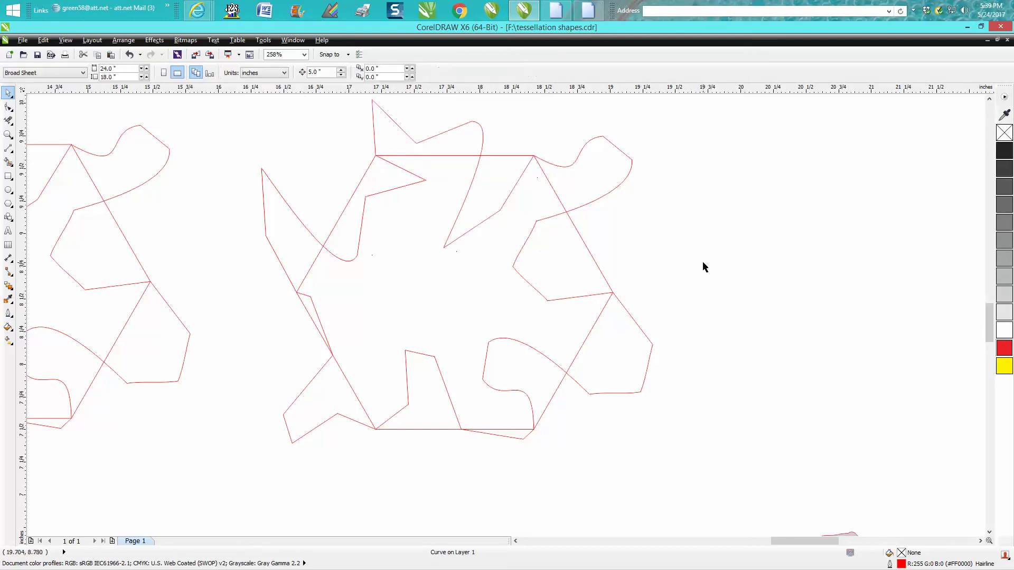
scroll(691, 254, down, 2)
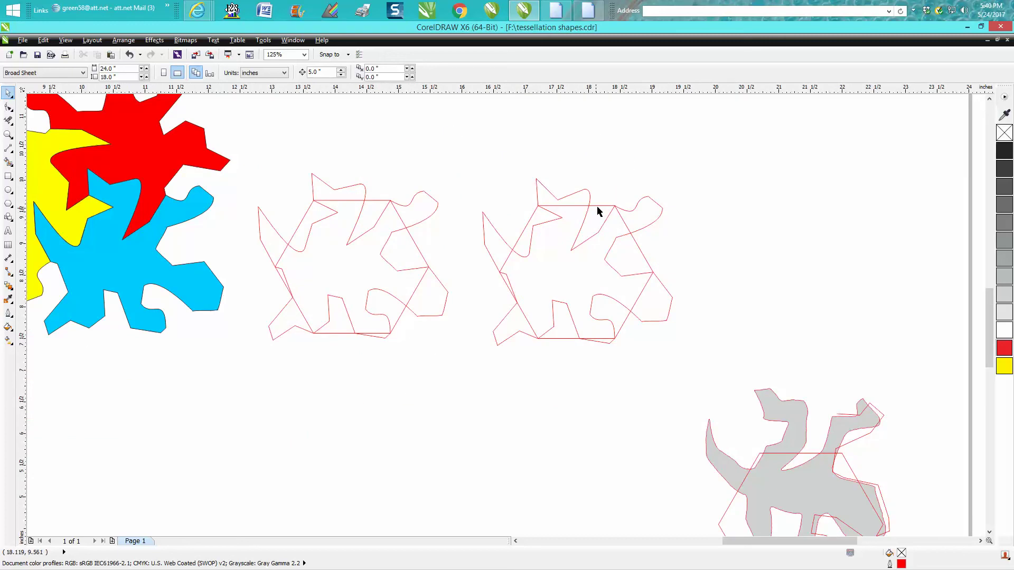
Step: Move the plain hexagon 5 inches to the right, out of the middle lizard outline
click(602, 206)
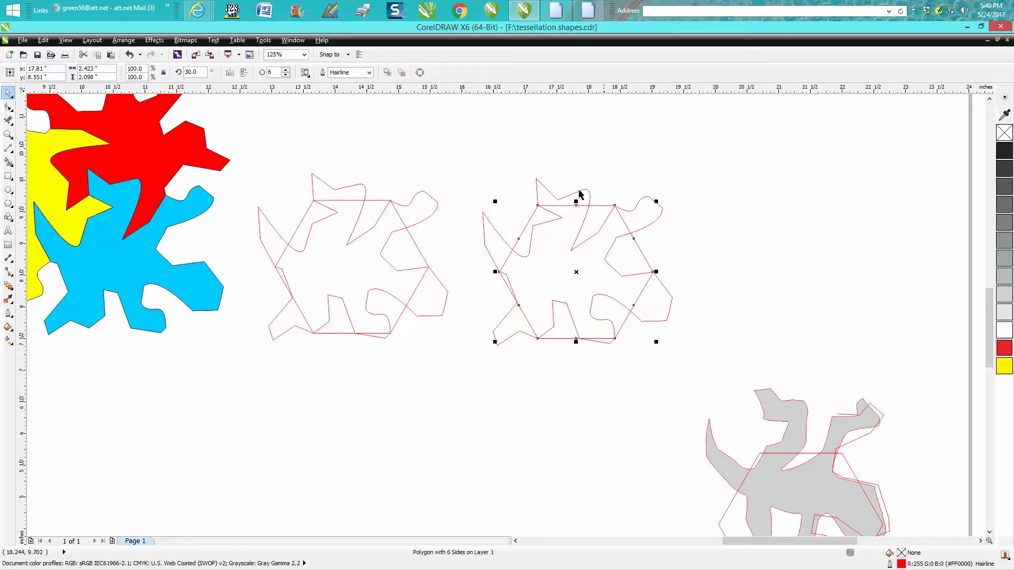
click(457, 149)
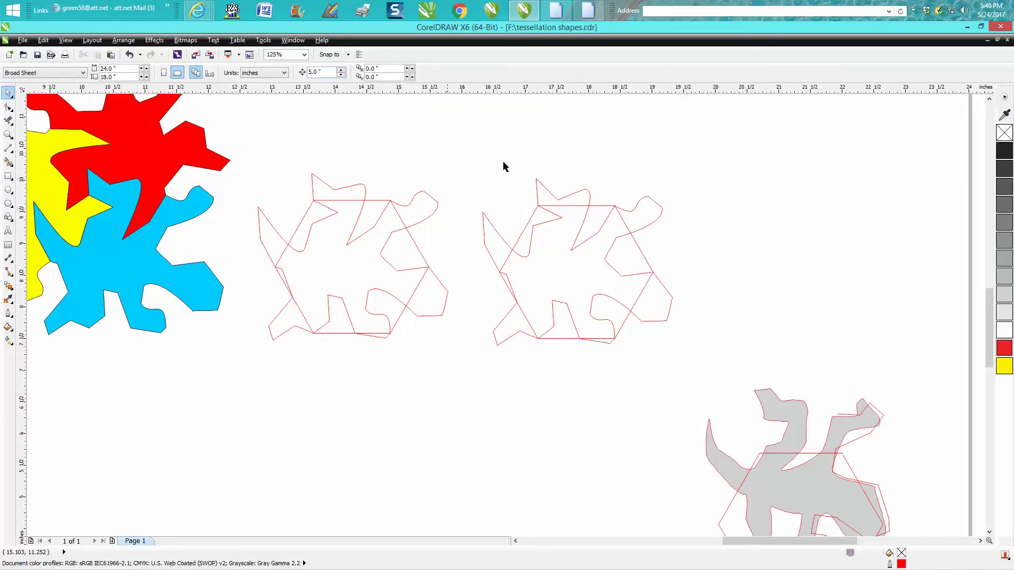
click(595, 207)
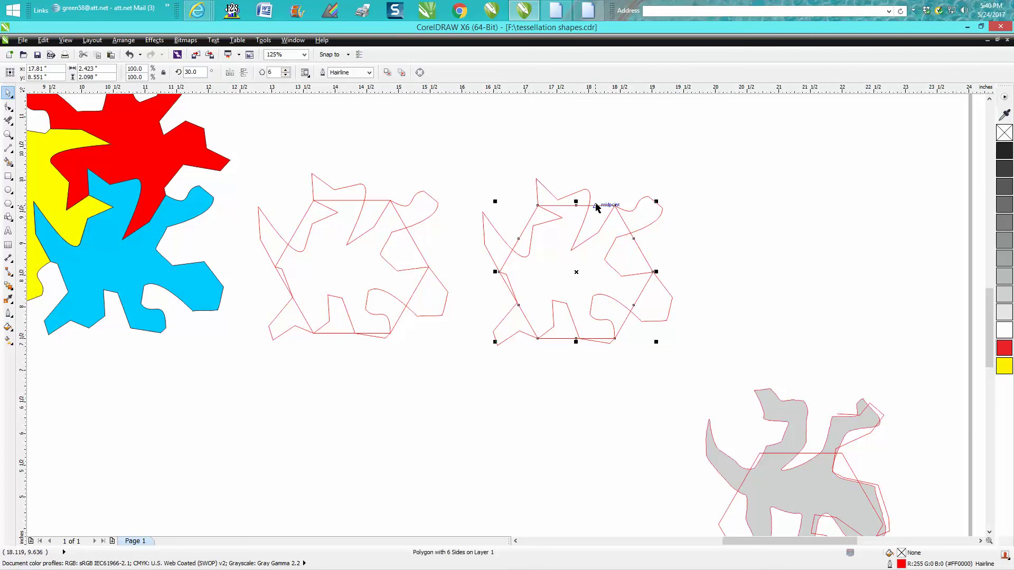
key(ctrl+r)
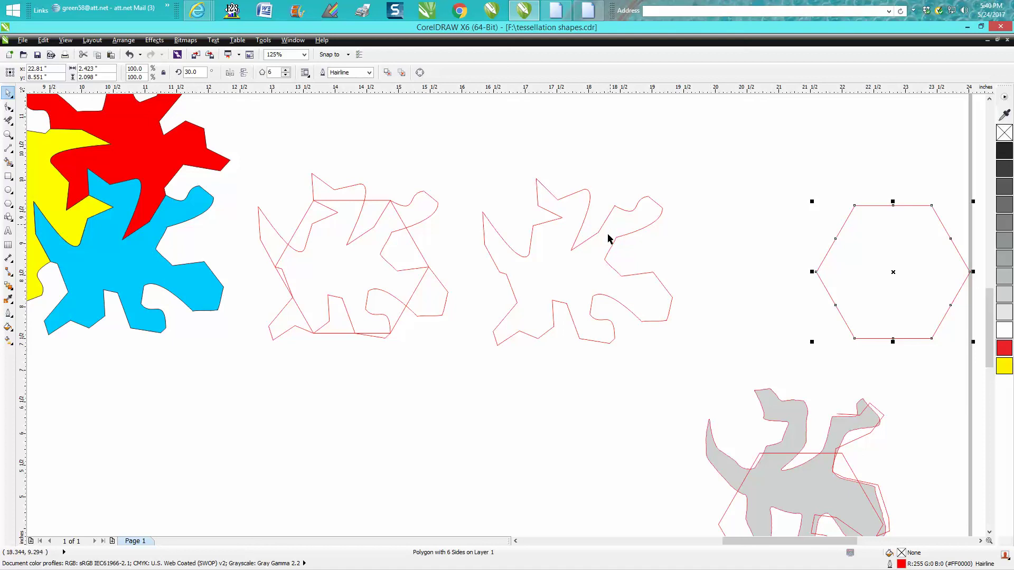
scroll(608, 237, down, 2)
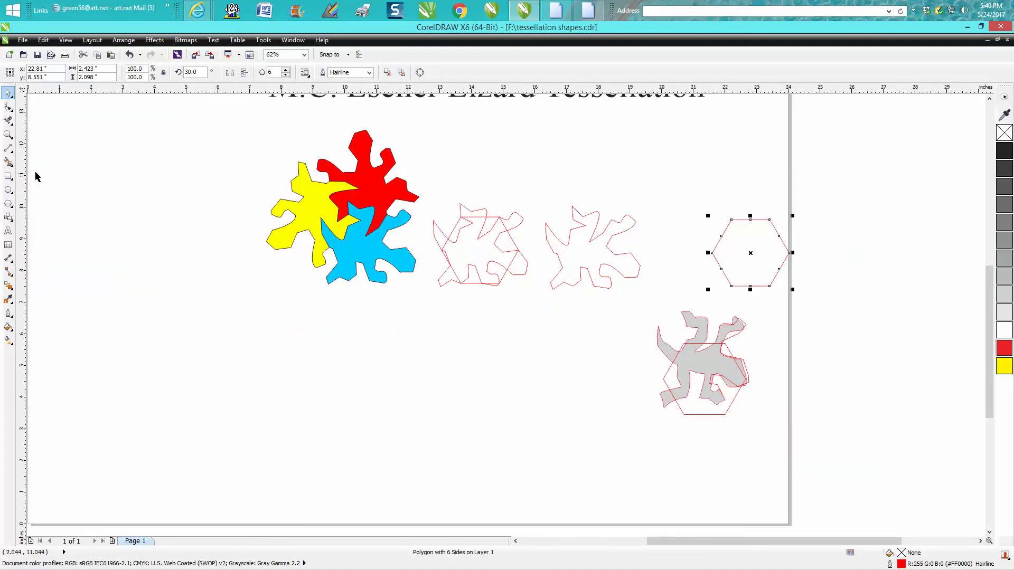
click(7, 134)
drag(238, 119, 473, 300)
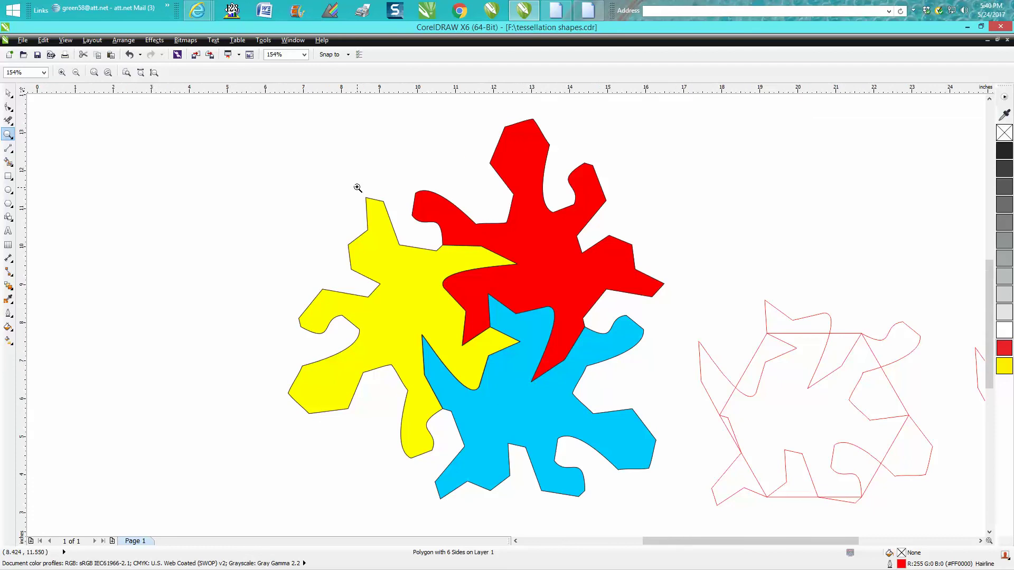
scroll(356, 190, down, 2)
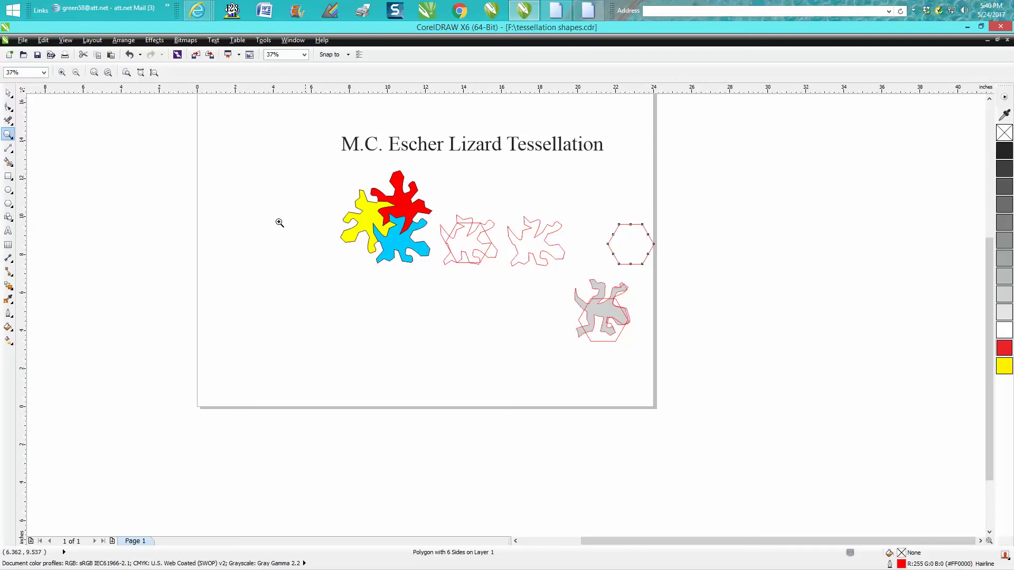
Step: Drag the grey lizard left below the red outlines, then zoom in on the coloured lizards
click(8, 93)
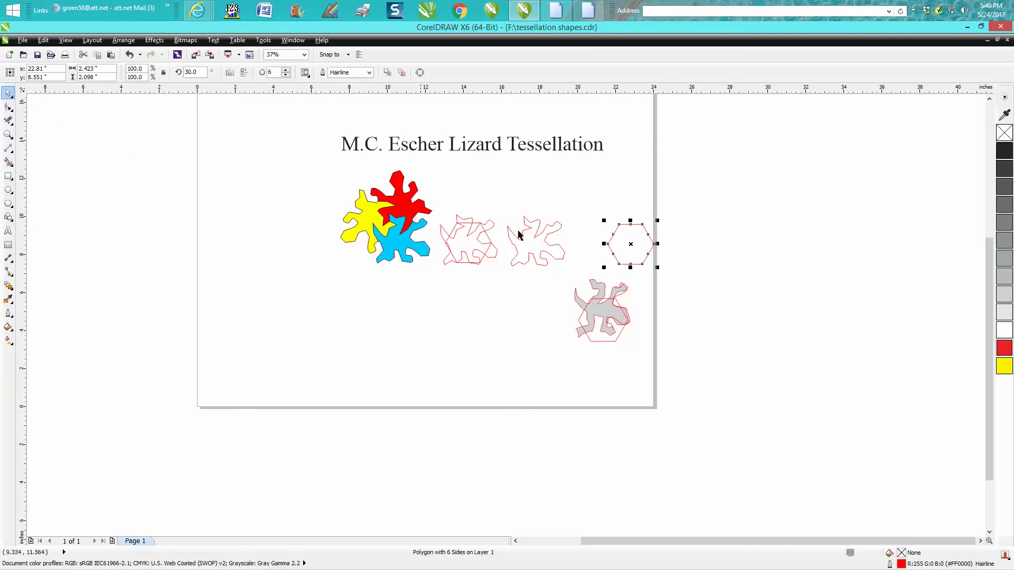
click(604, 302)
drag(604, 302, 511, 310)
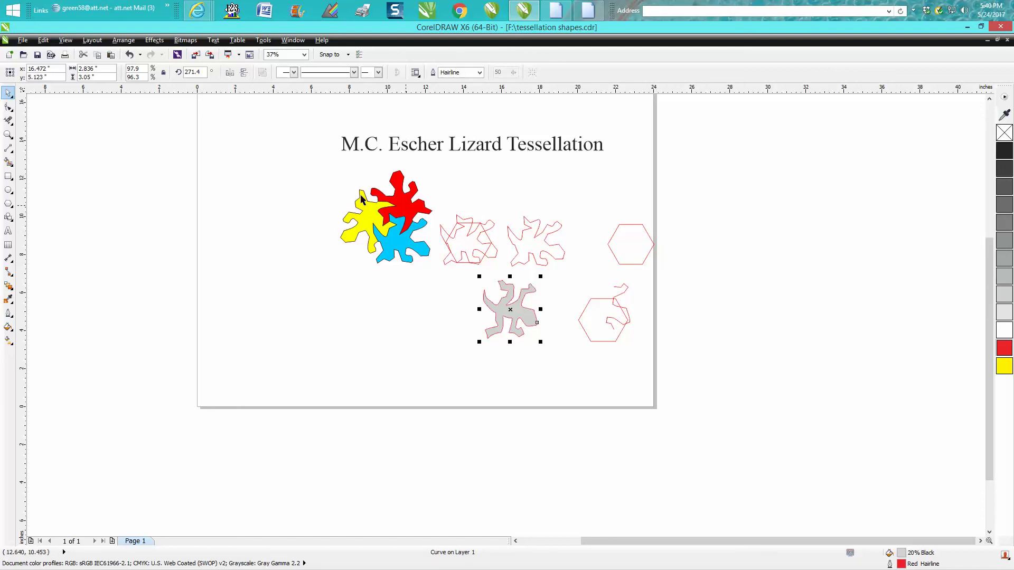
click(9, 134)
drag(335, 168, 475, 288)
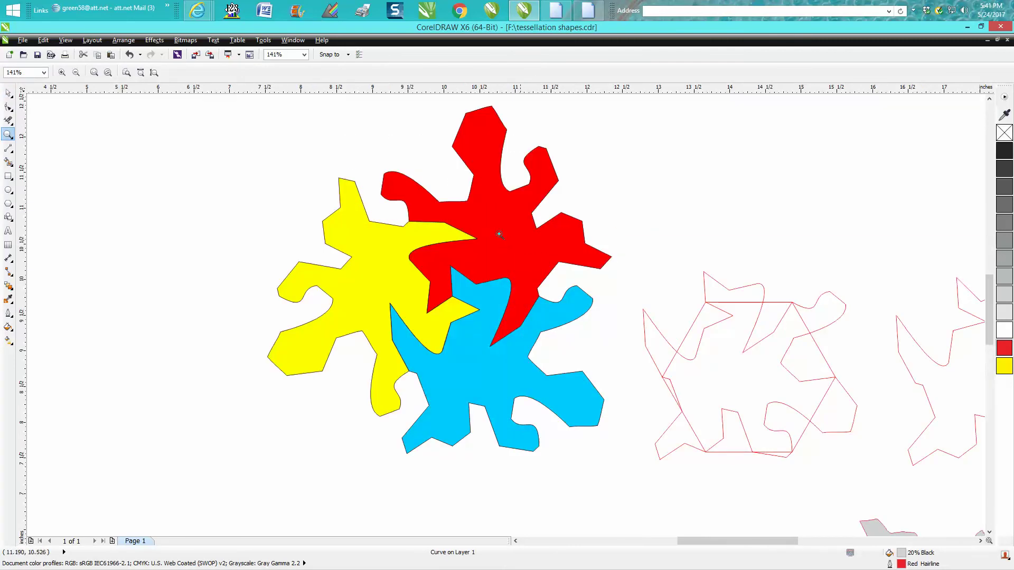